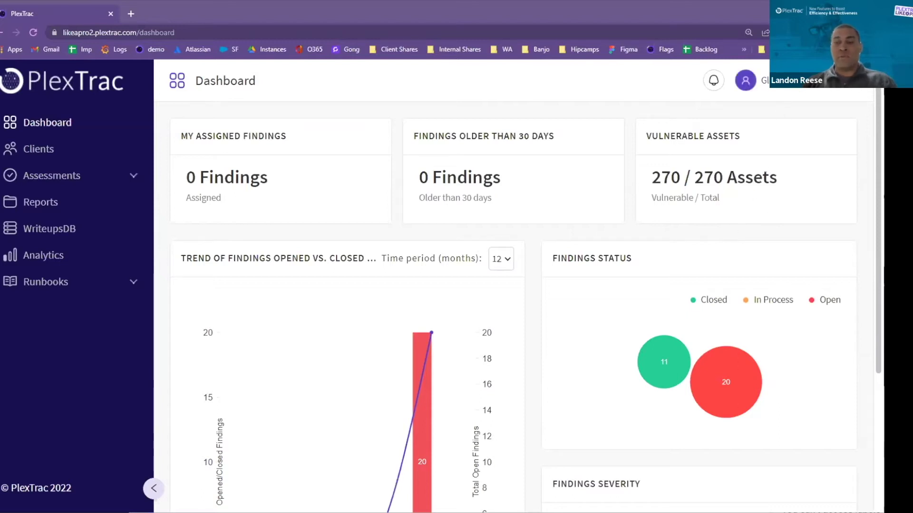
- Open the HackerOne Demo integration for editing from the tenant administration's integrations list
click(745, 80)
click(786, 140)
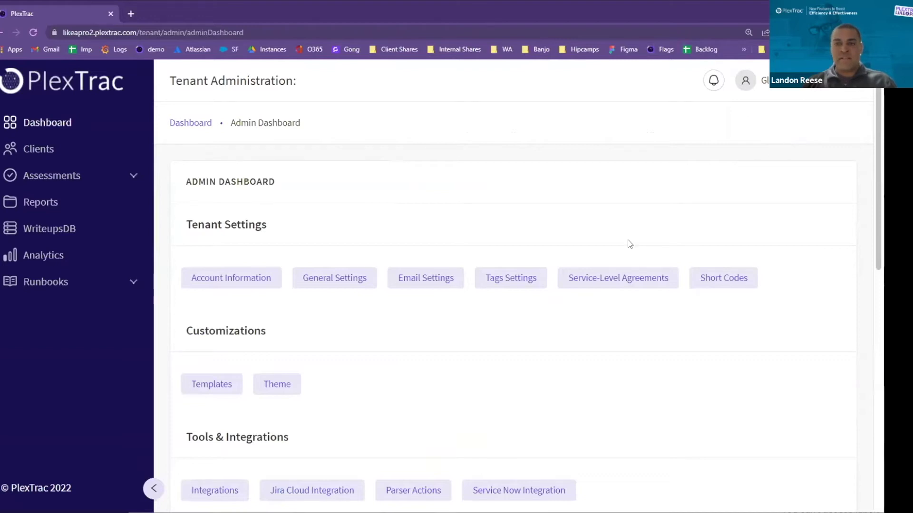
scroll(413, 362, down, 2)
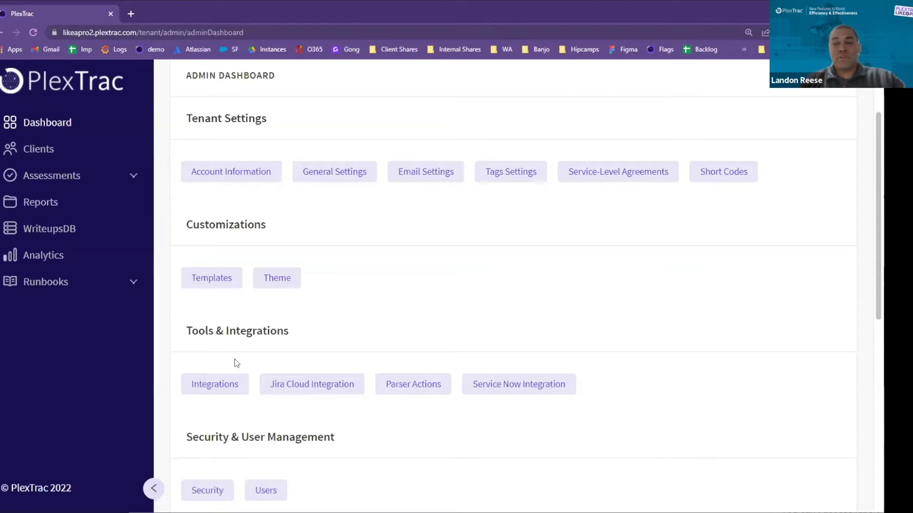
click(234, 388)
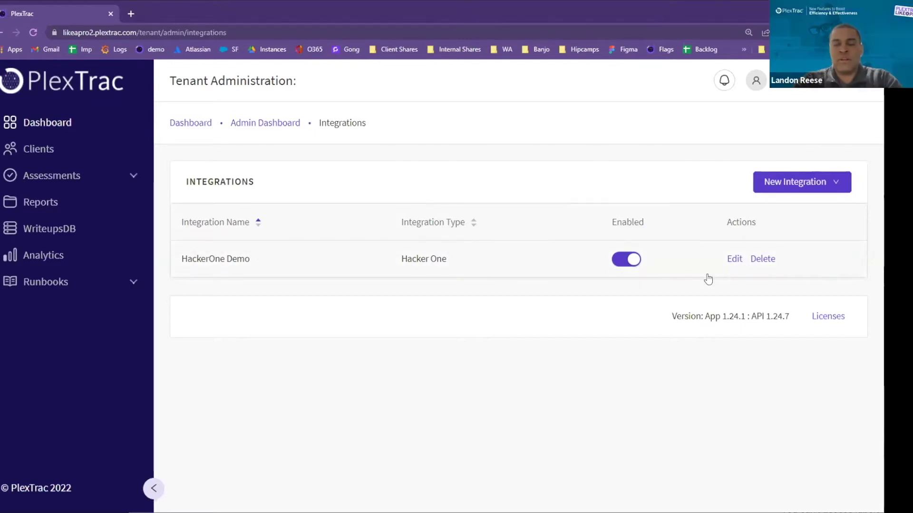
click(733, 260)
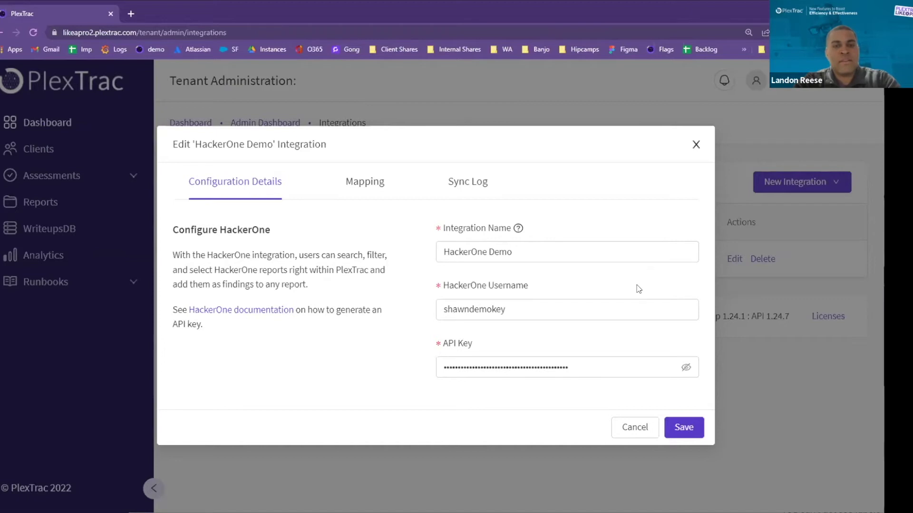
- Save the HackerOne Demo integration's configuration details and dismiss the notification
click(640, 313)
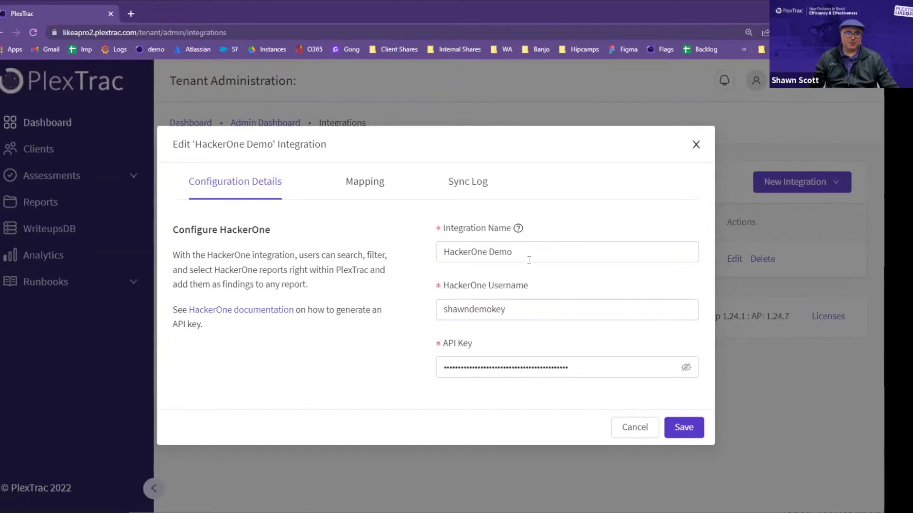
drag(526, 252, 445, 252)
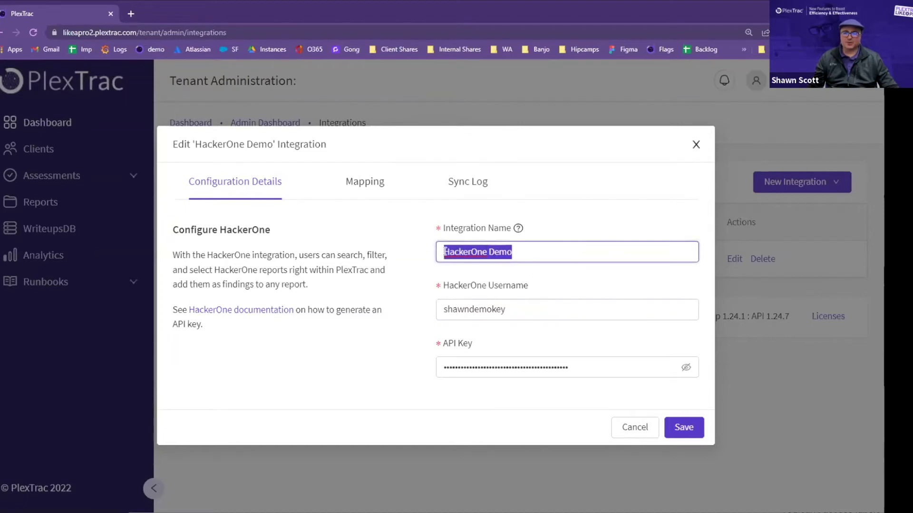
click(548, 249)
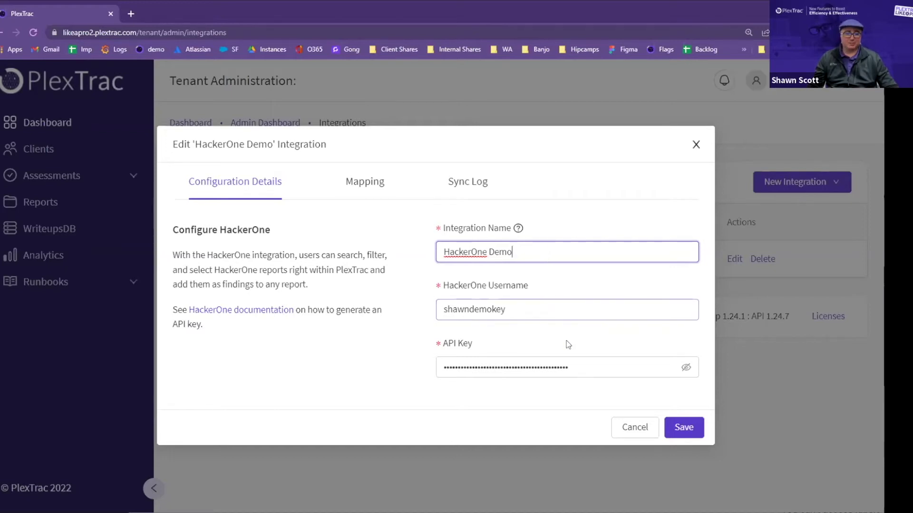
click(683, 426)
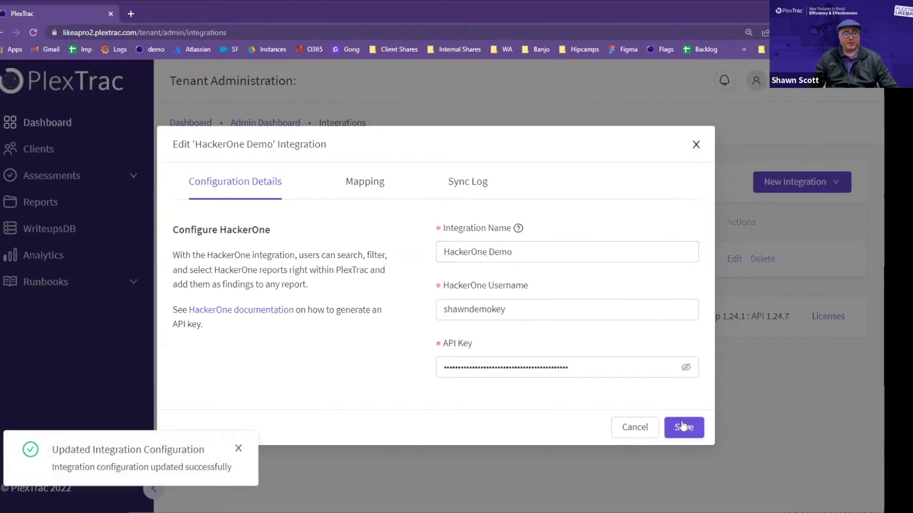
click(236, 451)
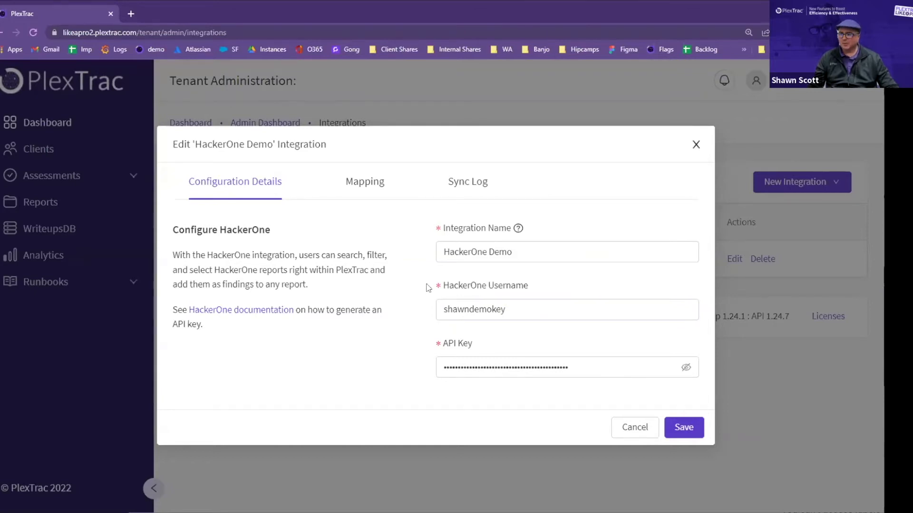
- Examine the HackerOne Demo integration's sync log and its field mapping to PlexTrac, then close the integration settings
click(471, 186)
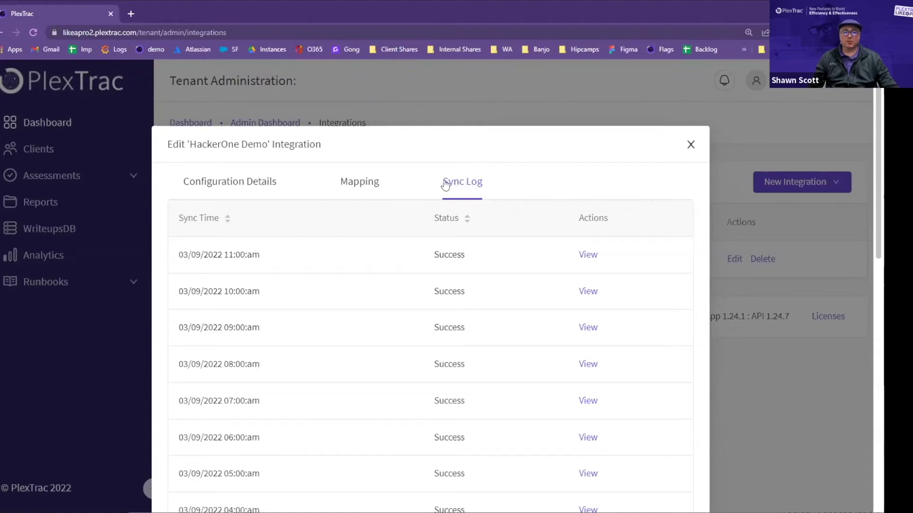
click(359, 185)
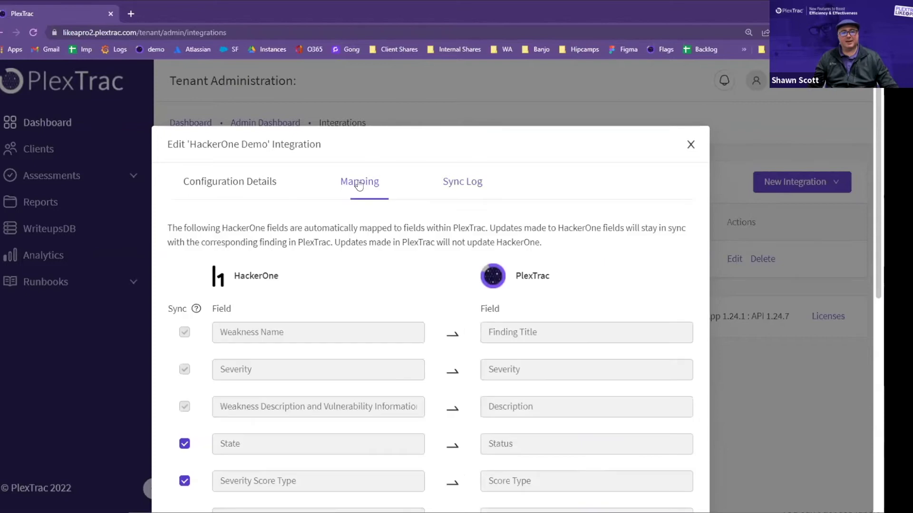
scroll(429, 265, down, 3)
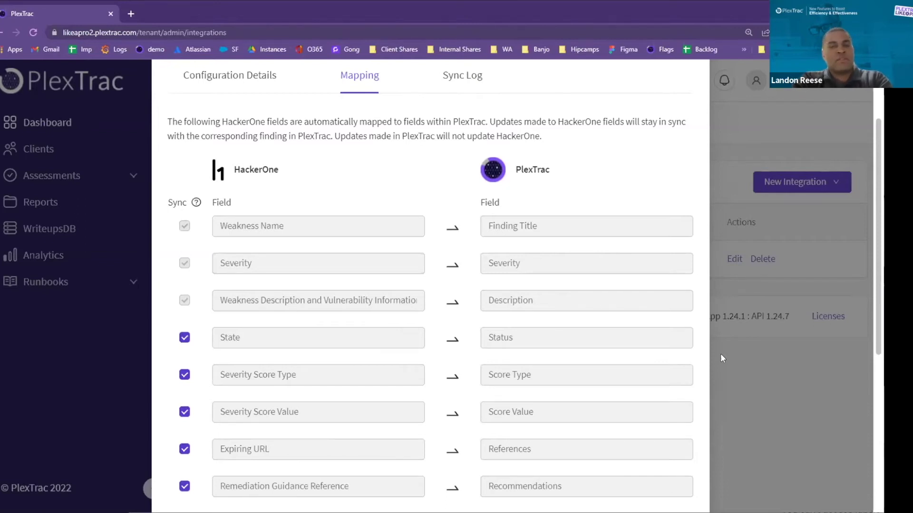
scroll(593, 305, down, 1)
scroll(592, 303, down, 1)
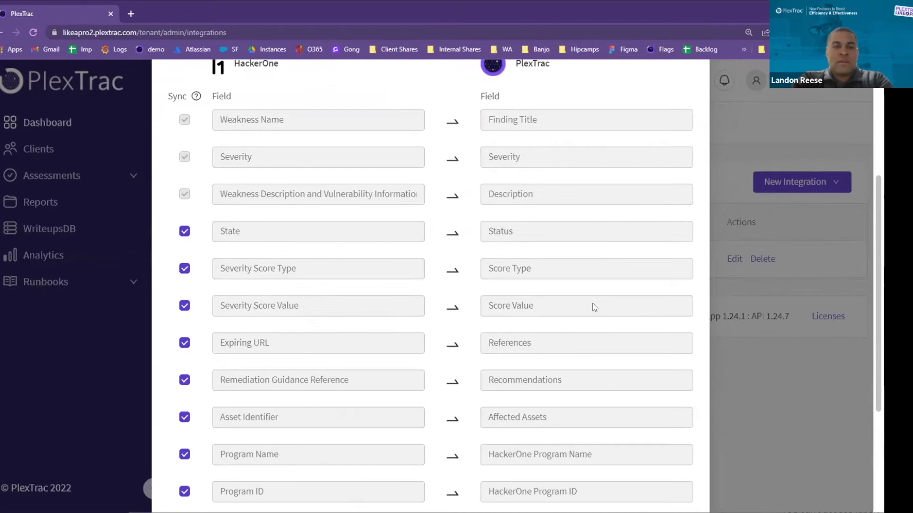
scroll(592, 303, down, 1)
scroll(592, 304, down, 2)
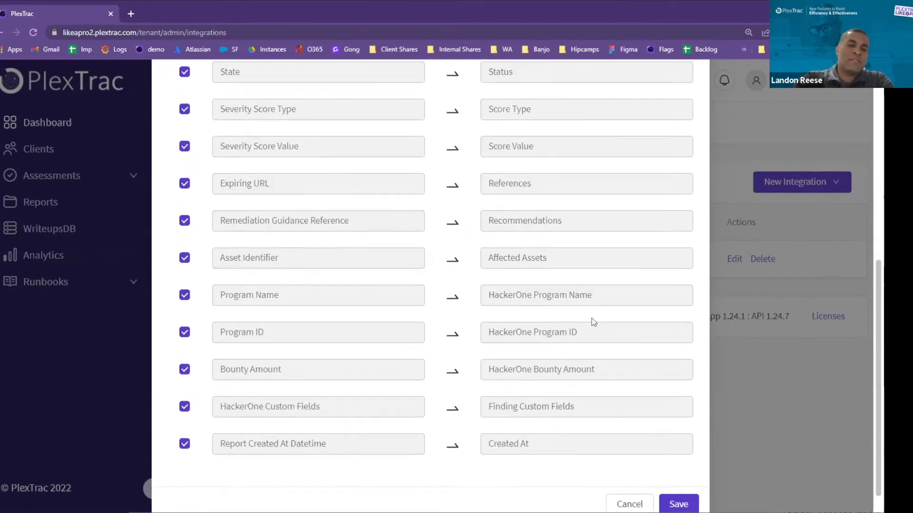
scroll(572, 309, up, 1)
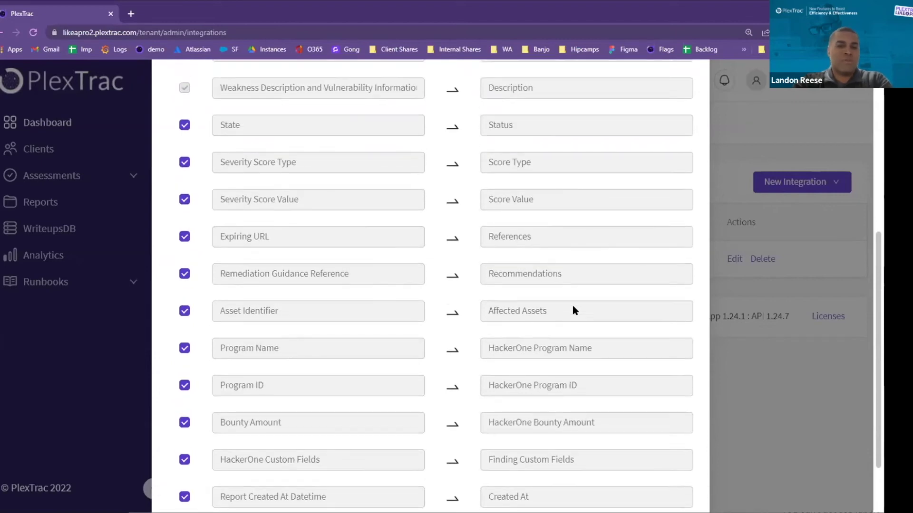
scroll(571, 309, up, 1)
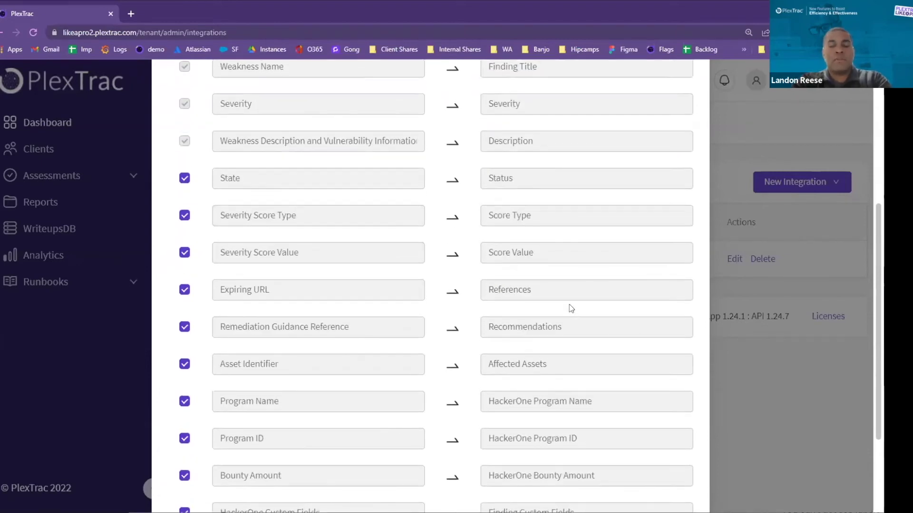
scroll(569, 306, up, 2)
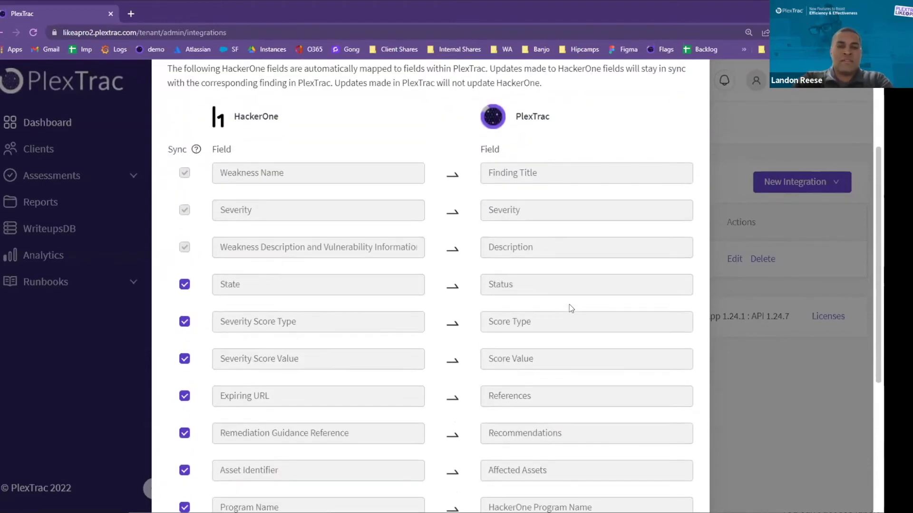
scroll(569, 305, up, 2)
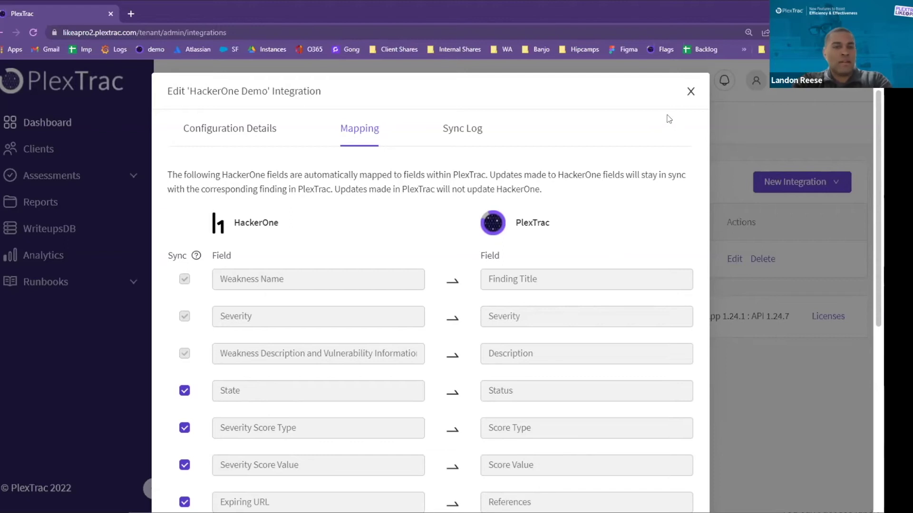
click(690, 92)
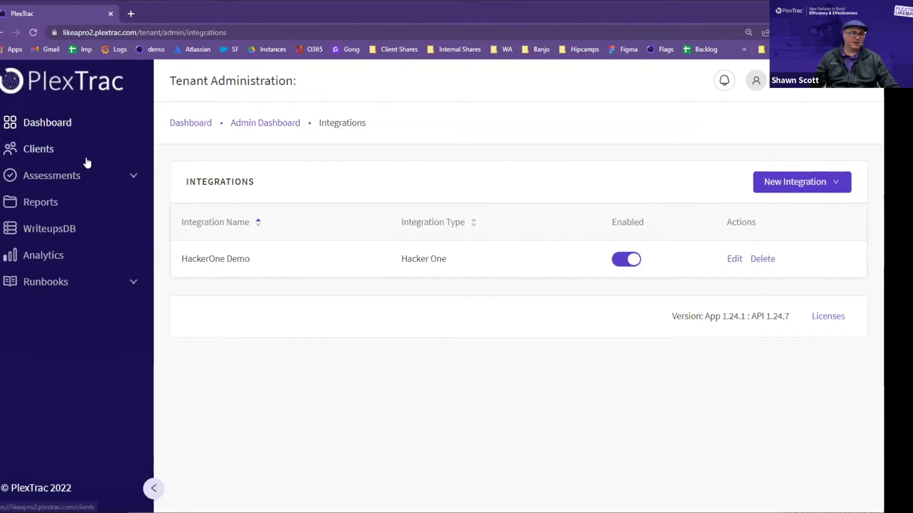
- Create a new report named HackerOne for the client Sawtooth Industries
click(58, 152)
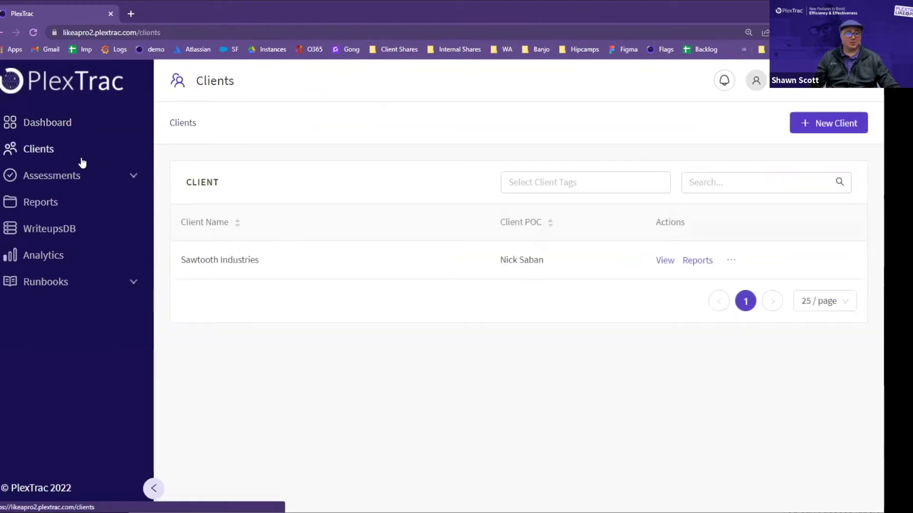
click(349, 264)
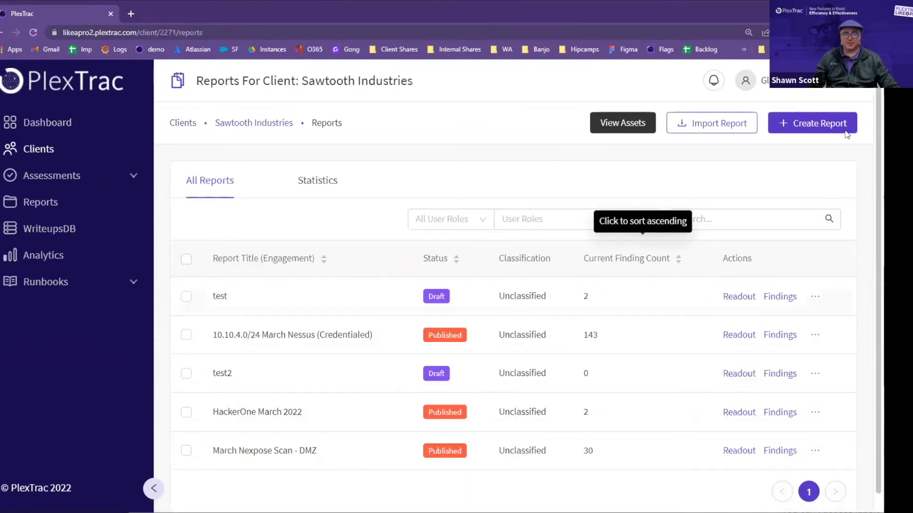
click(825, 123)
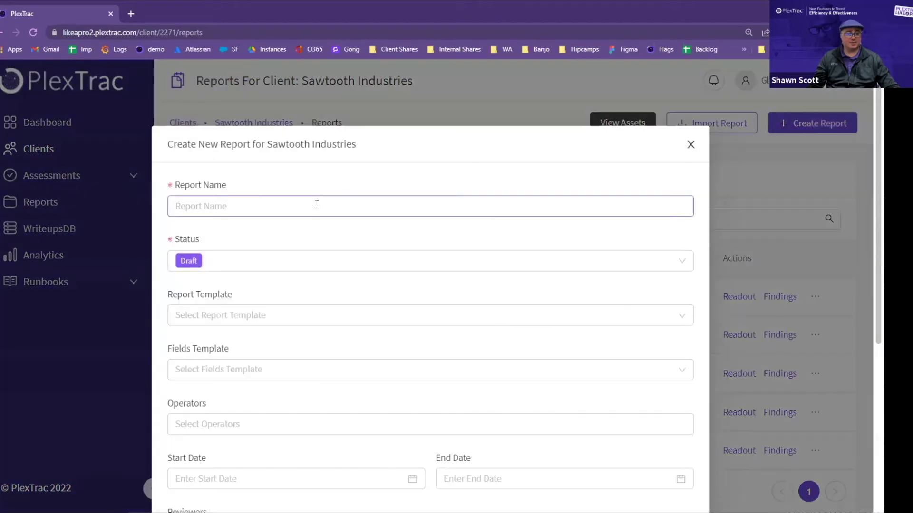
click(322, 205)
text(HackerOne)
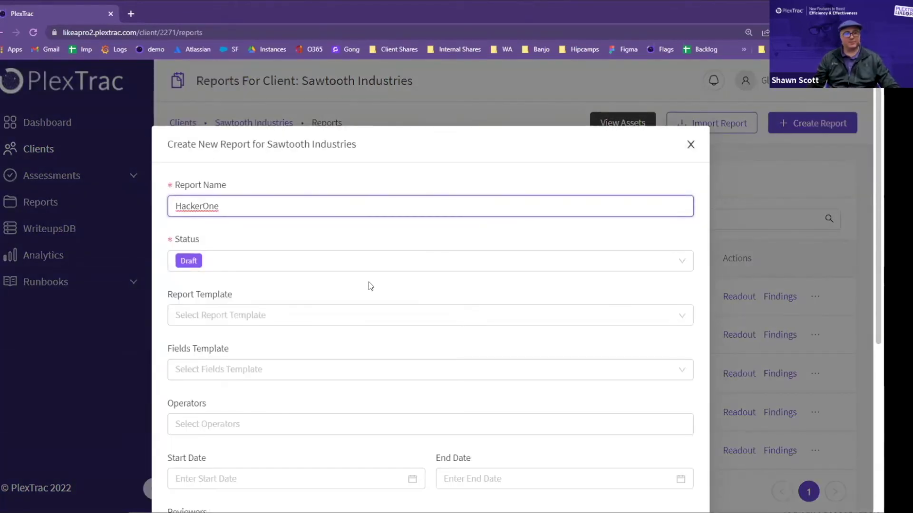
scroll(391, 291, down, 5)
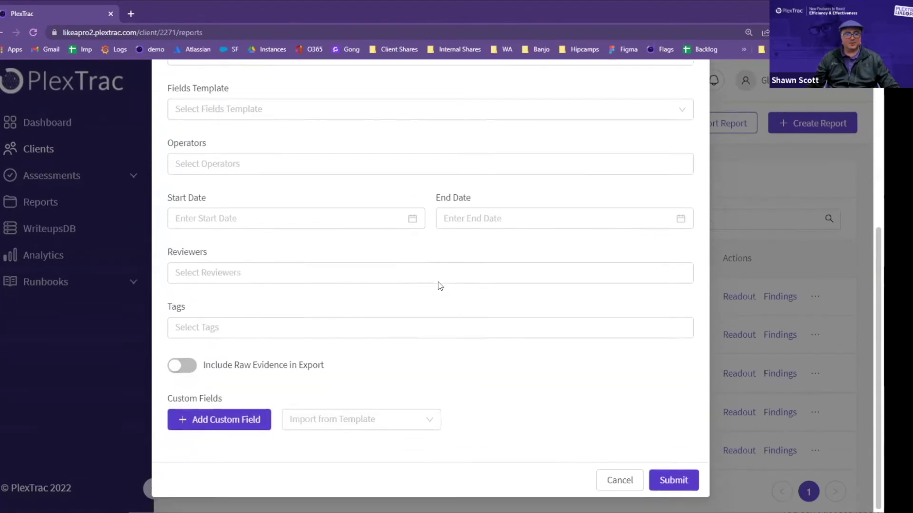
click(675, 478)
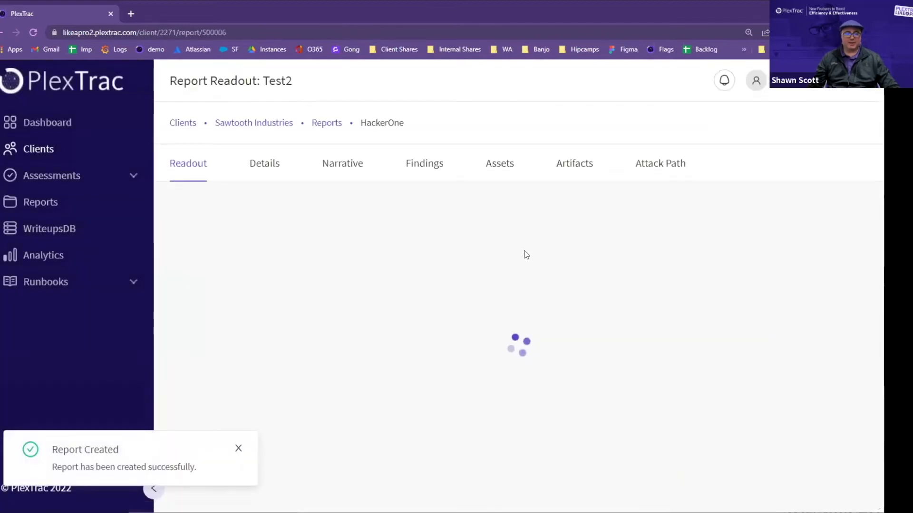
- Add the HackerOne reports "Another Report to give us more data." and "Buffer Over-read" as findings to the new report through the integration
click(431, 169)
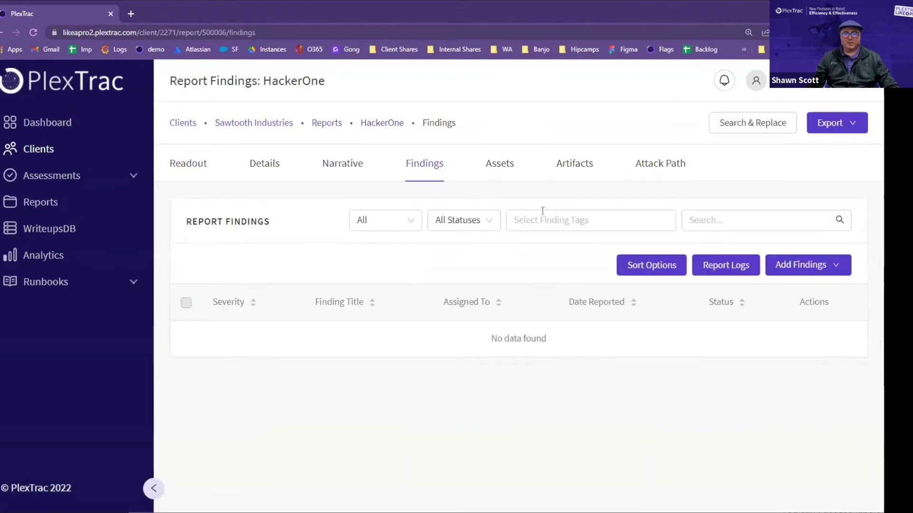
click(817, 269)
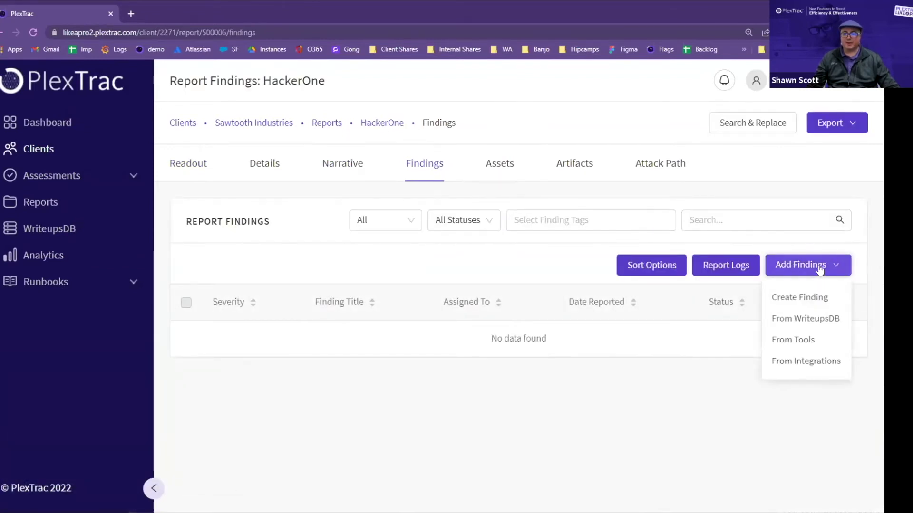
click(825, 364)
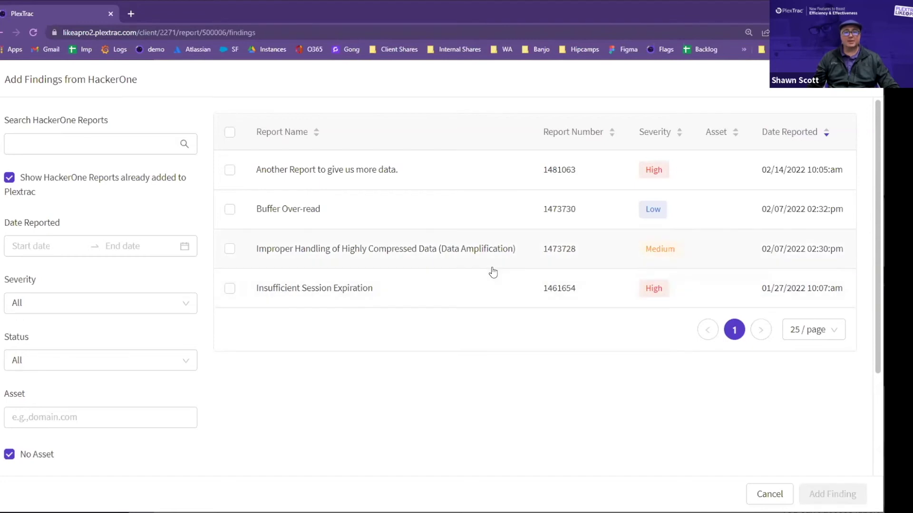
click(229, 170)
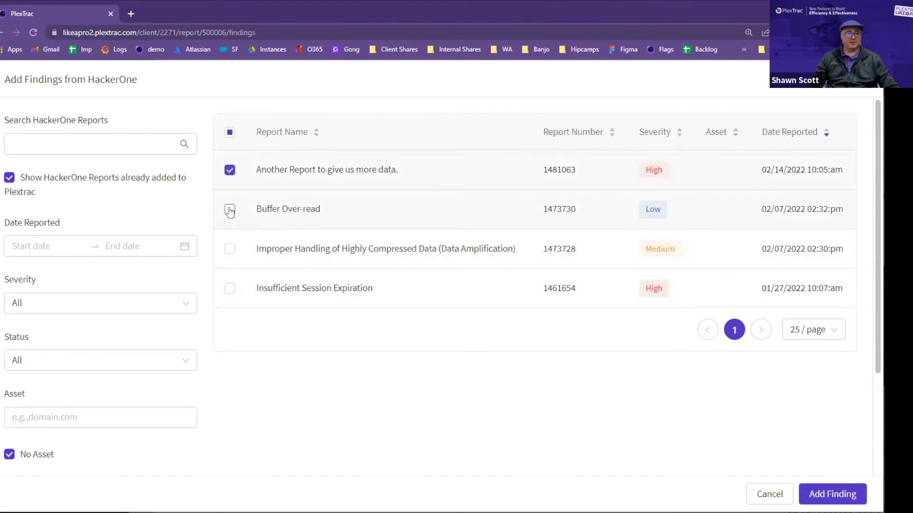
click(229, 209)
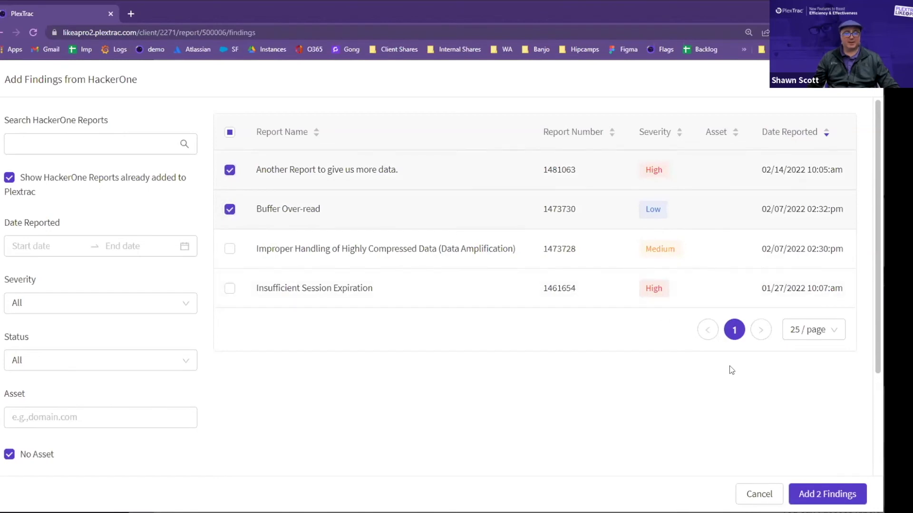
click(836, 494)
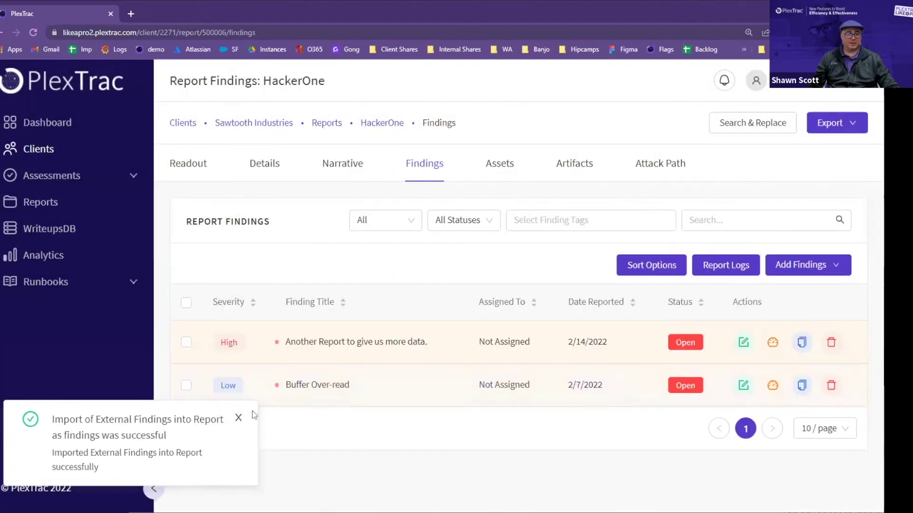
click(238, 418)
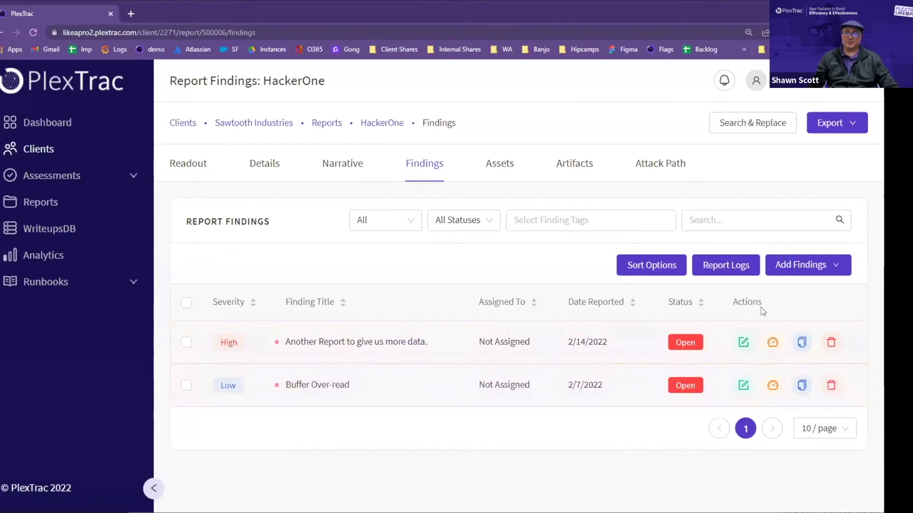
click(789, 275)
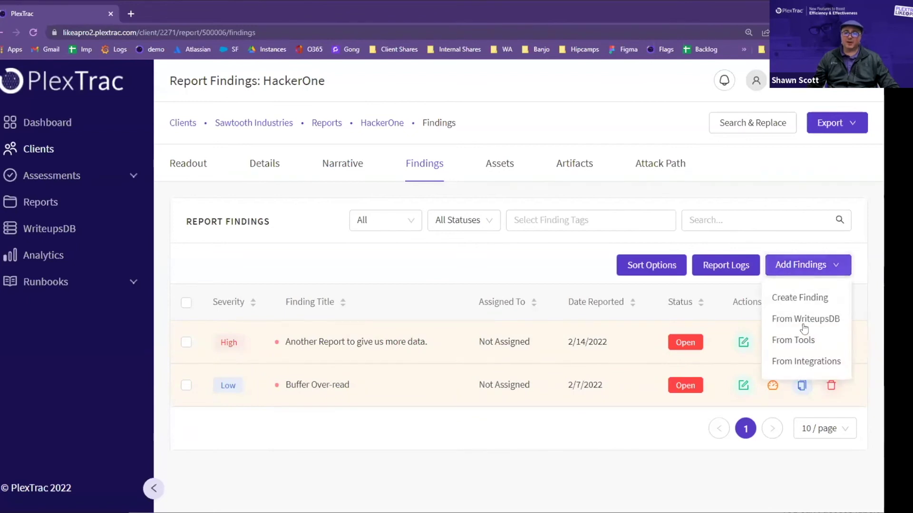
click(806, 363)
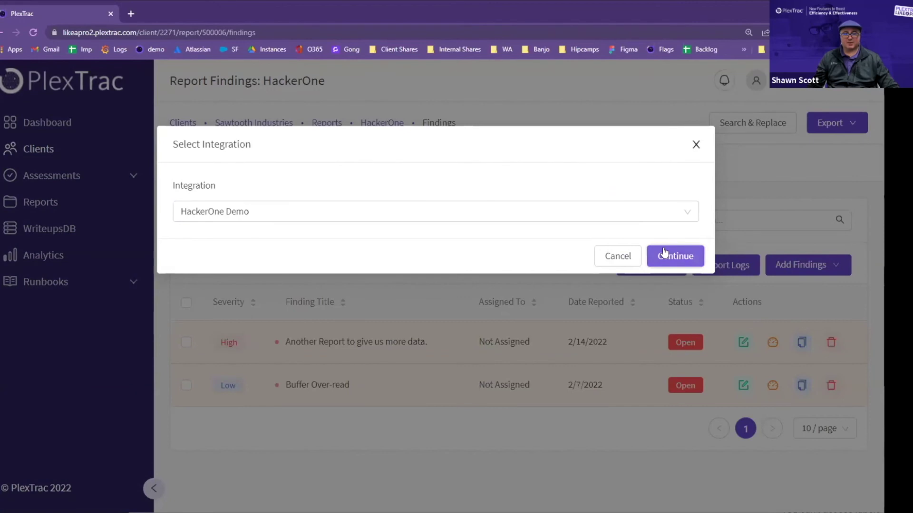
click(637, 260)
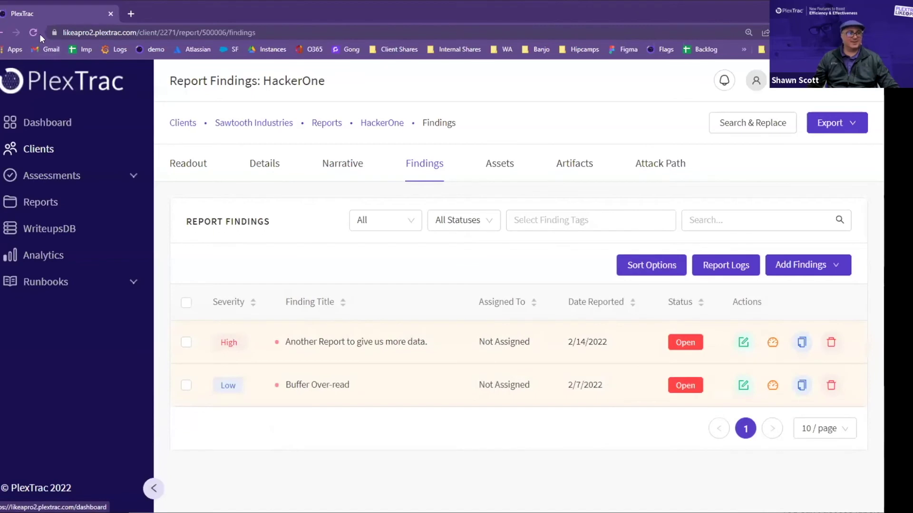
- Reopen the HackerOne integration import from the refreshed findings page and list the reports already added to Plextrac
click(33, 32)
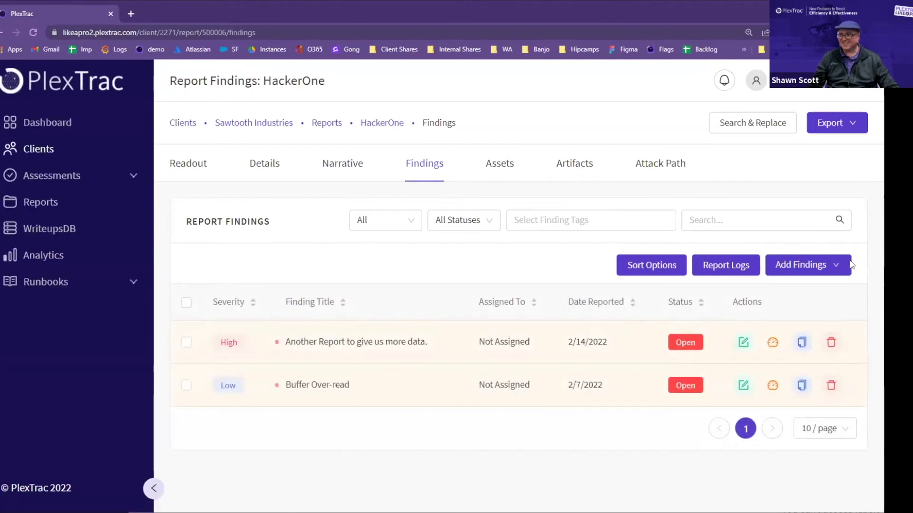
click(836, 264)
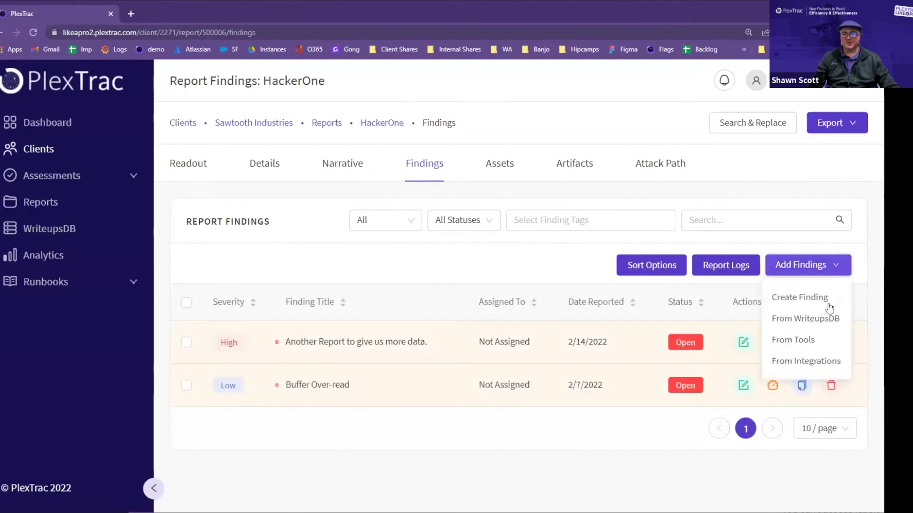
click(813, 361)
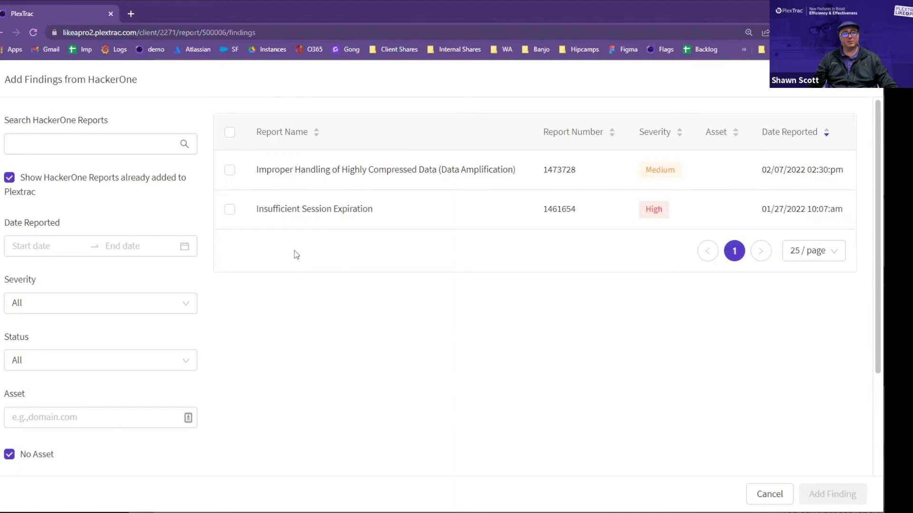
click(9, 178)
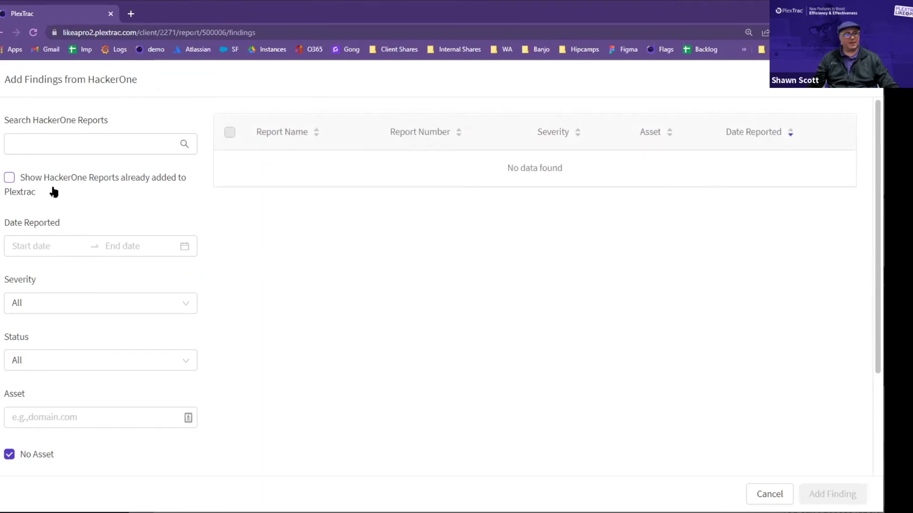
click(26, 184)
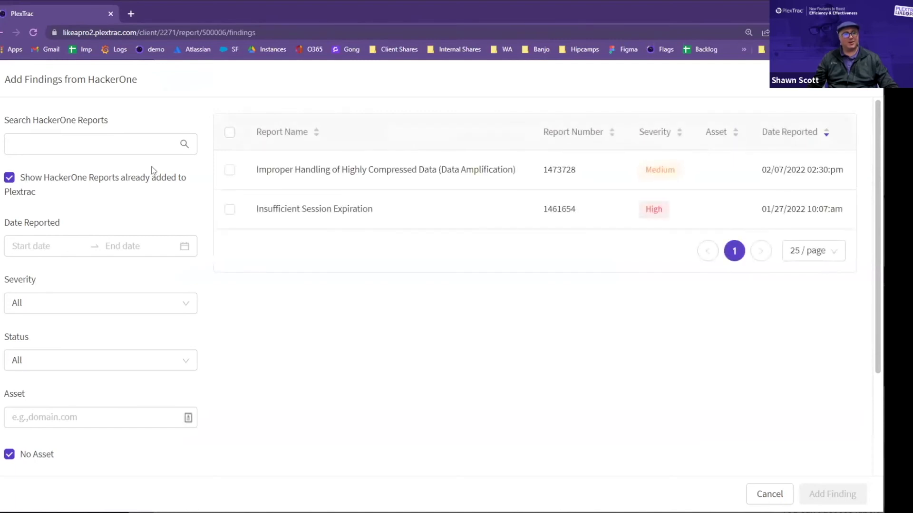
- Add the HackerOne reports "Improper Handling of Highly Compressed Data (Data Amplification)" and "Insufficient Session Expiration" as findings and dismiss the notification
click(265, 173)
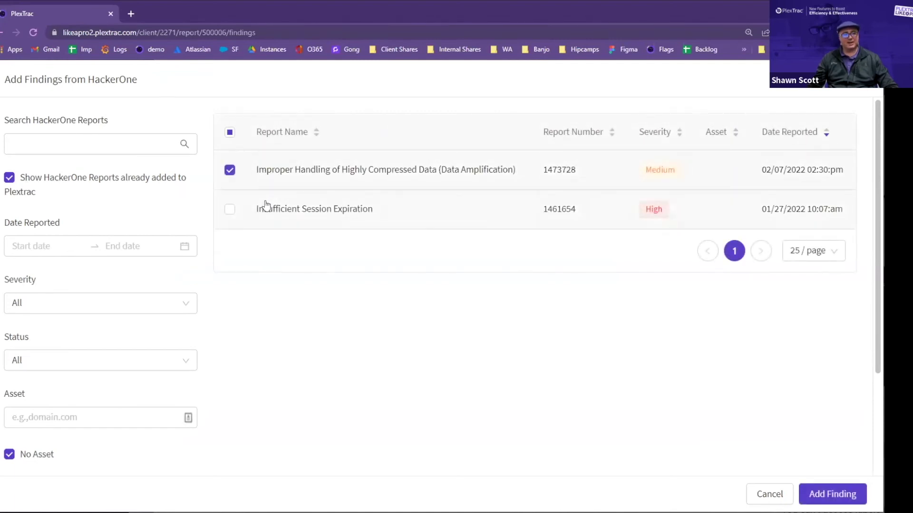
click(266, 209)
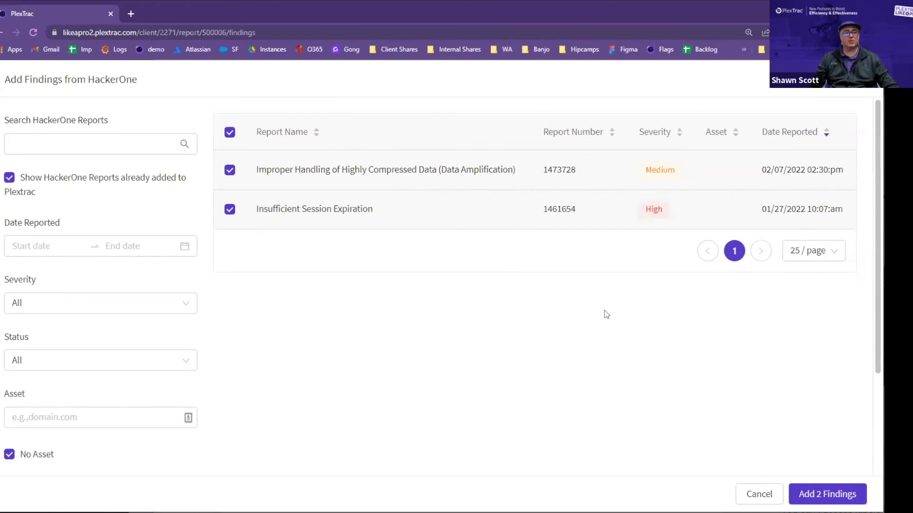
click(807, 494)
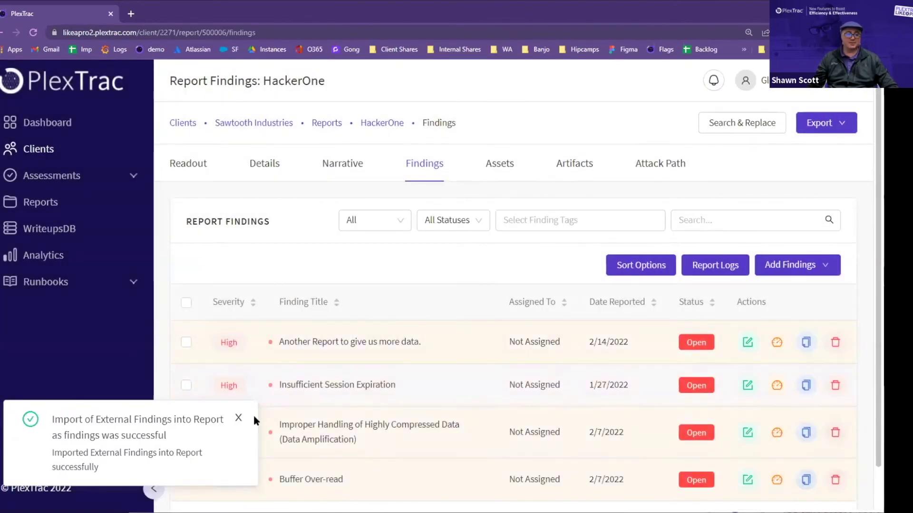
click(238, 417)
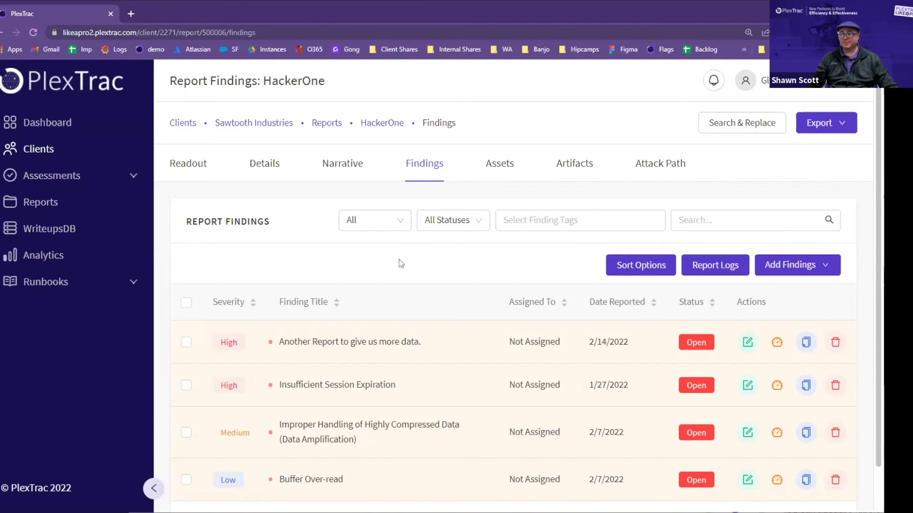
scroll(401, 264, down, 1)
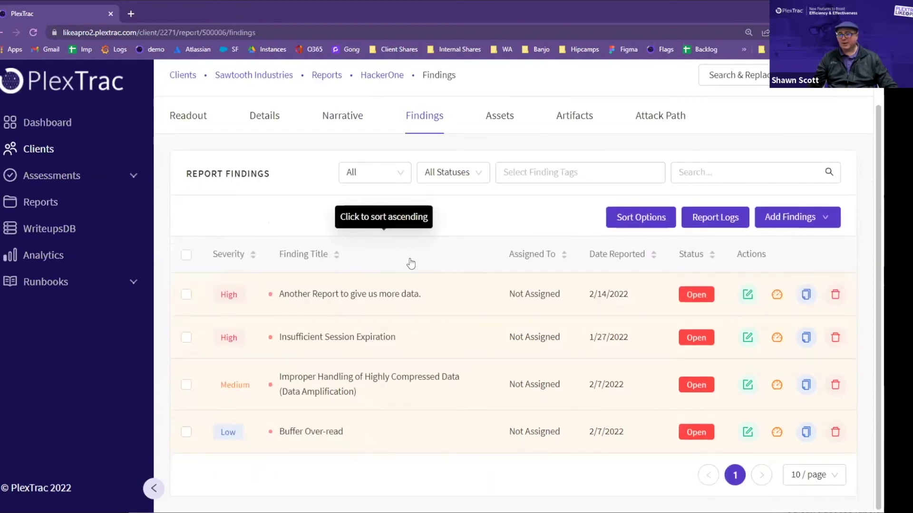